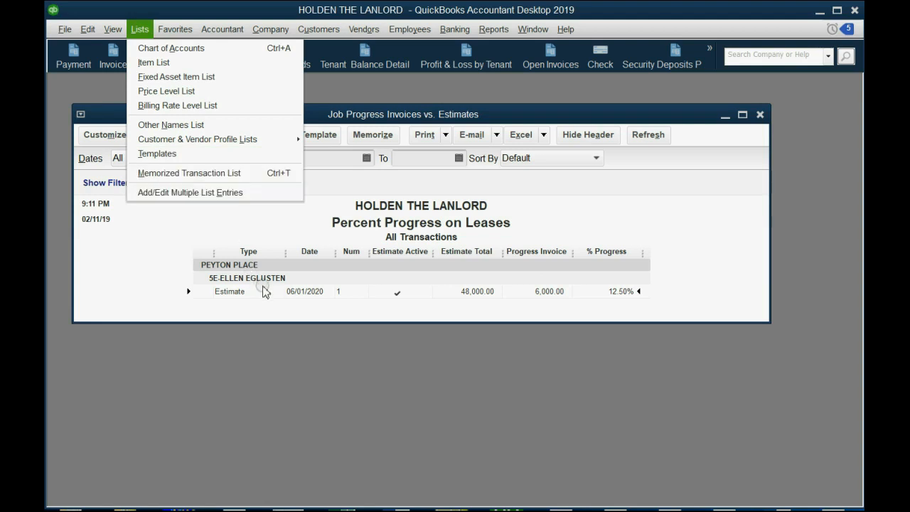
Review the Percent Progress on Leases report, close it, then reopen and close it again
{"action": "left_click", "coordinate": [298, 295]}
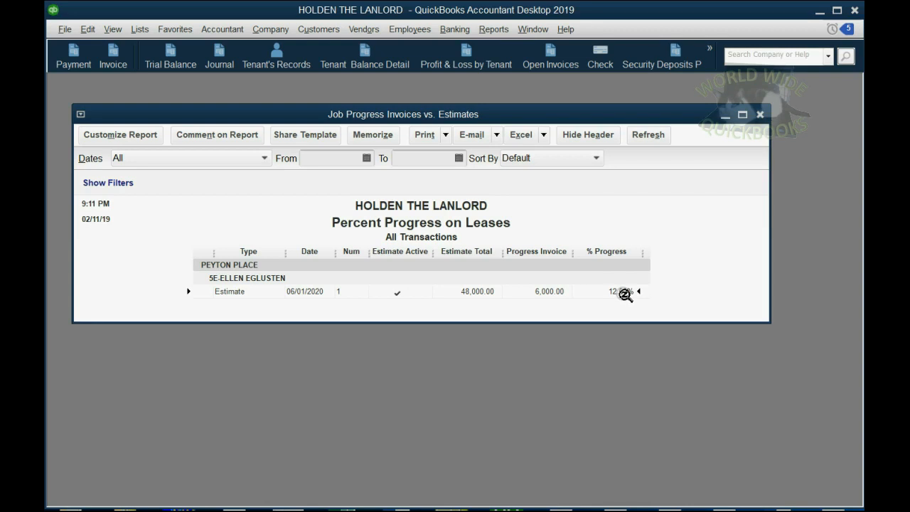
{"action": "left_click_drag", "start_coordinate": [591, 114], "coordinate": [597, 126]}
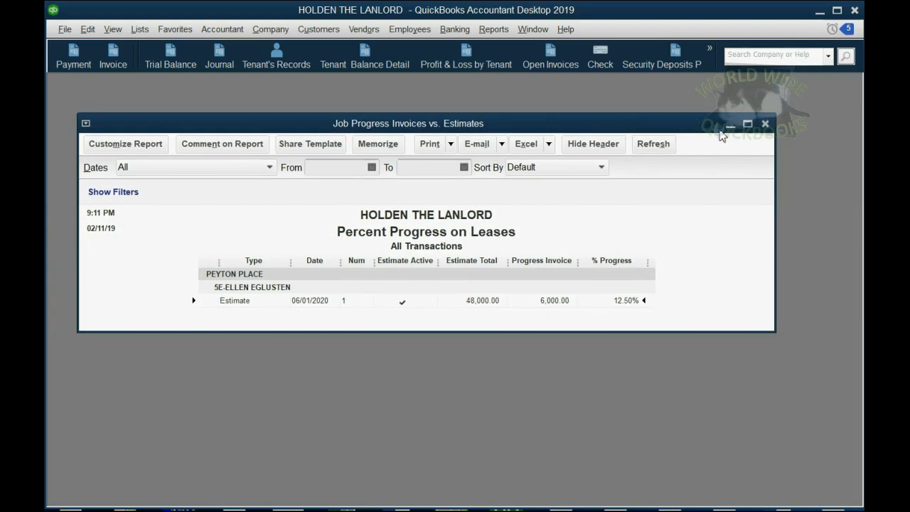
{"action": "left_click", "coordinate": [765, 124]}
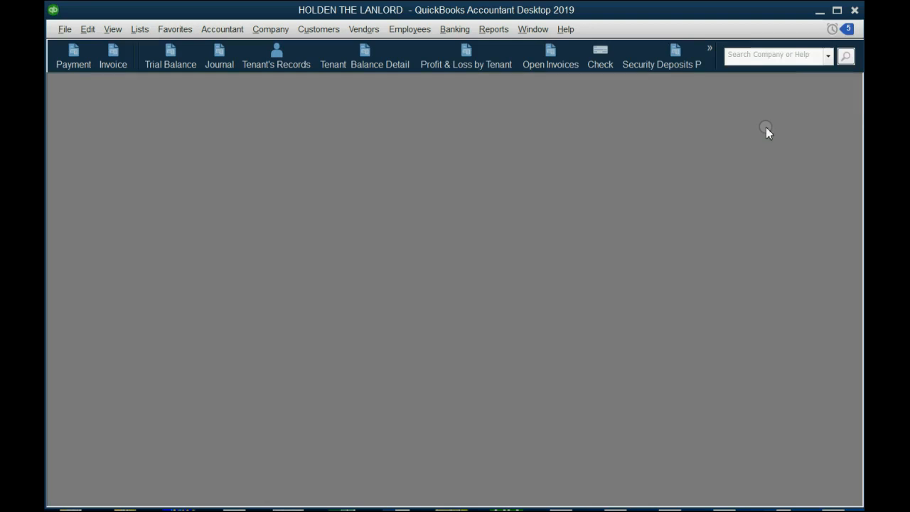
{"action": "left_click", "coordinate": [708, 52]}
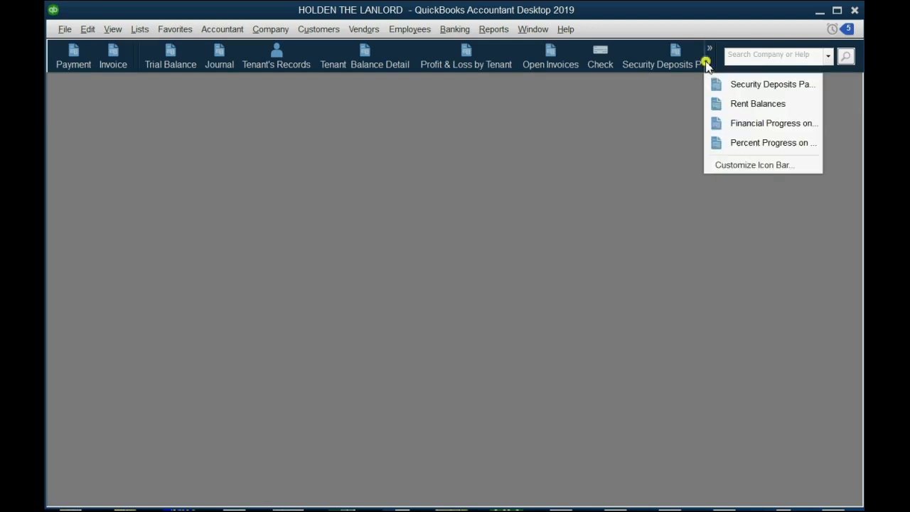
{"action": "left_click", "coordinate": [725, 142]}
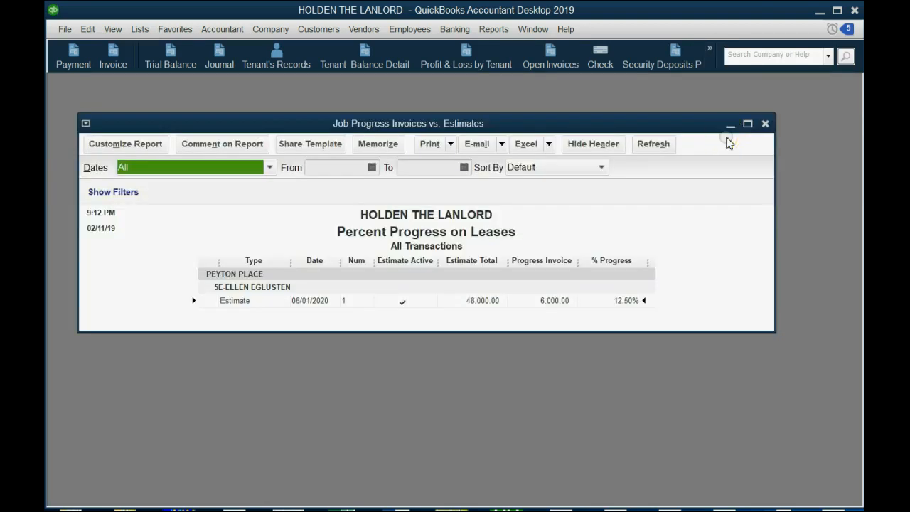
{"action": "left_click", "coordinate": [765, 124]}
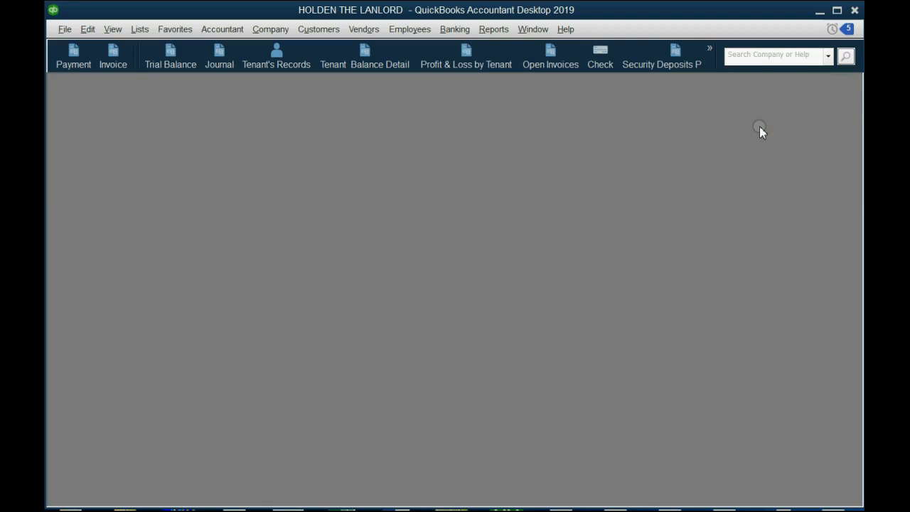
Create a Transaction List by Customer report covering all dates and make its window taller
{"action": "left_click", "coordinate": [493, 32]}
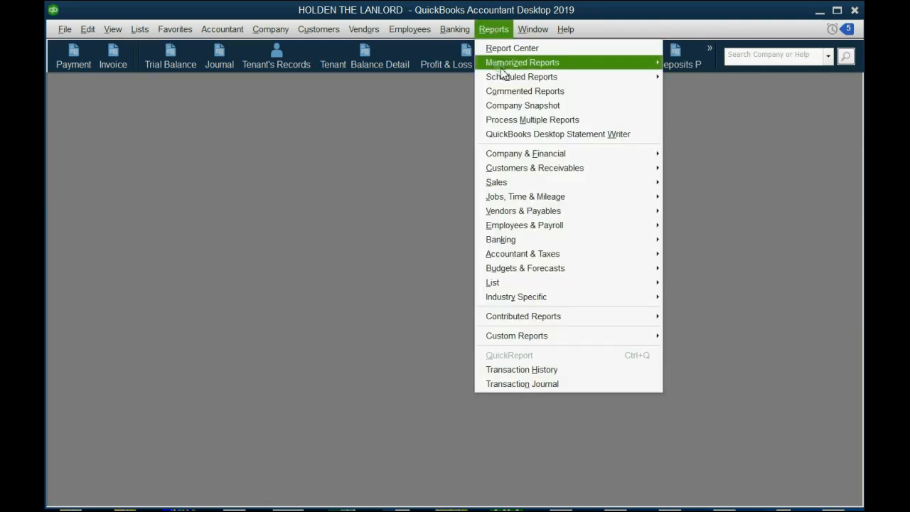
{"action": "mouse_move", "coordinate": [547, 174]}
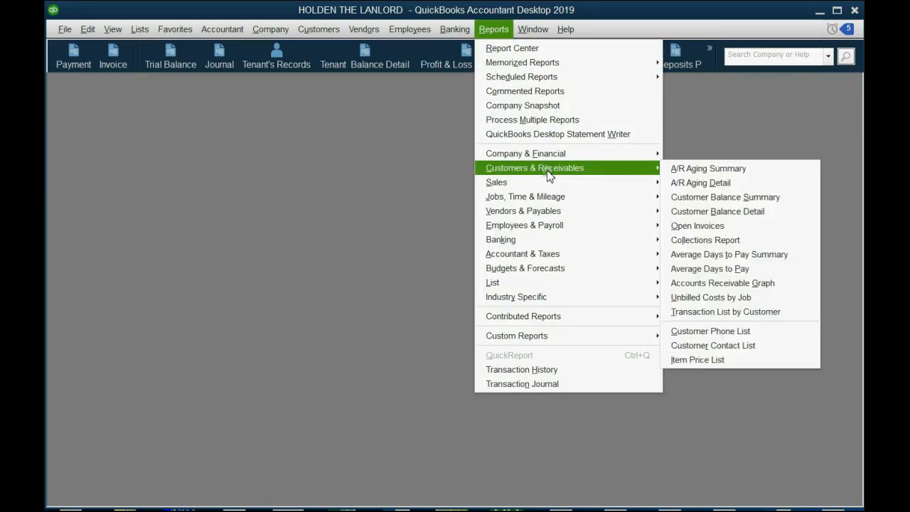
{"action": "left_click", "coordinate": [743, 312]}
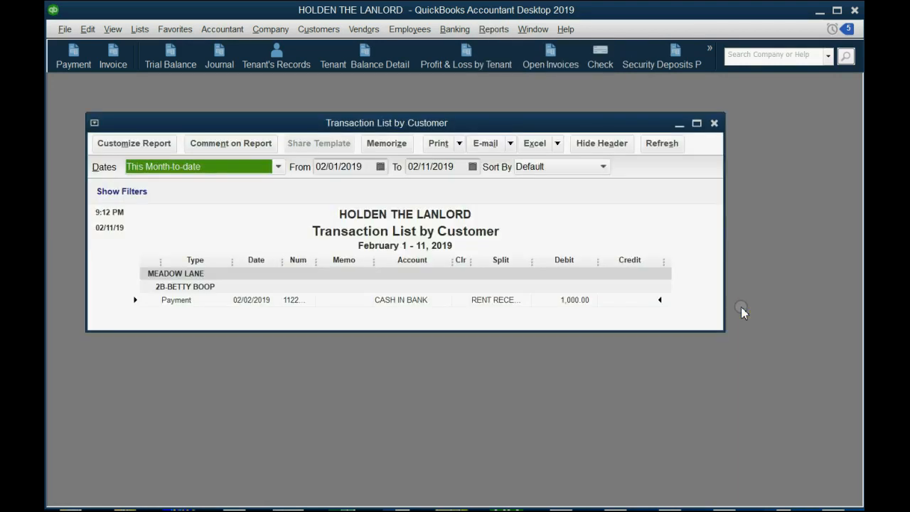
{"action": "key", "text": "a"}
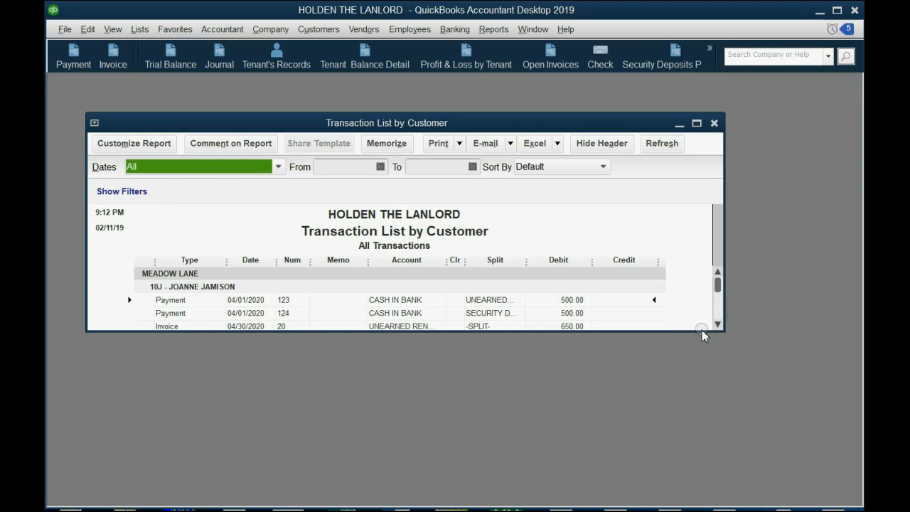
{"action": "left_click_drag", "start_coordinate": [701, 332], "coordinate": [704, 448]}
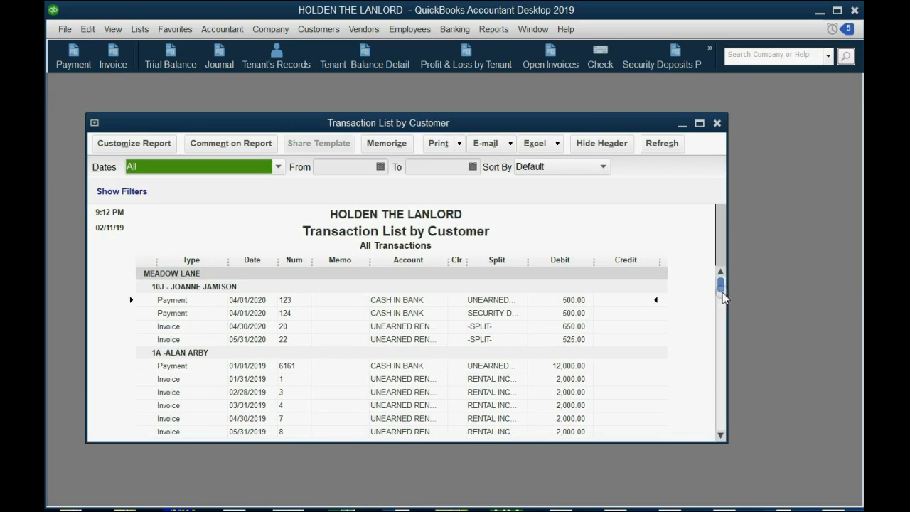
Examine the payment, invoice and estimate entries listed for the unit 5E tenant under PEYTON PLACE
{"action": "left_click_drag", "start_coordinate": [721, 297], "coordinate": [723, 242]}
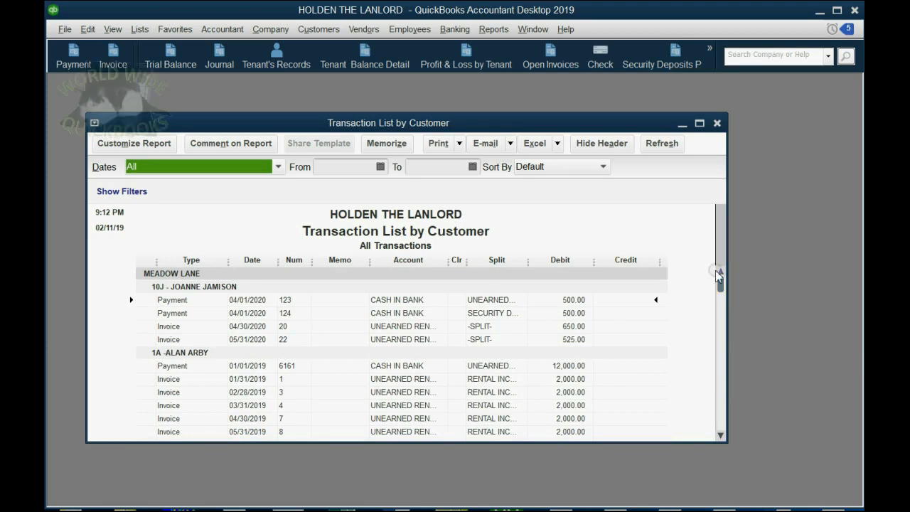
{"action": "left_click_drag", "start_coordinate": [720, 284], "coordinate": [723, 391]}
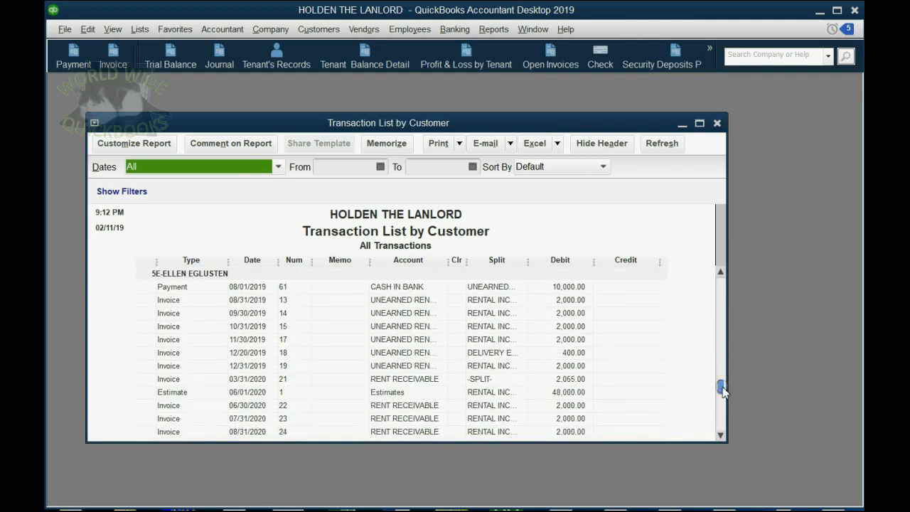
{"action": "left_click", "coordinate": [208, 397]}
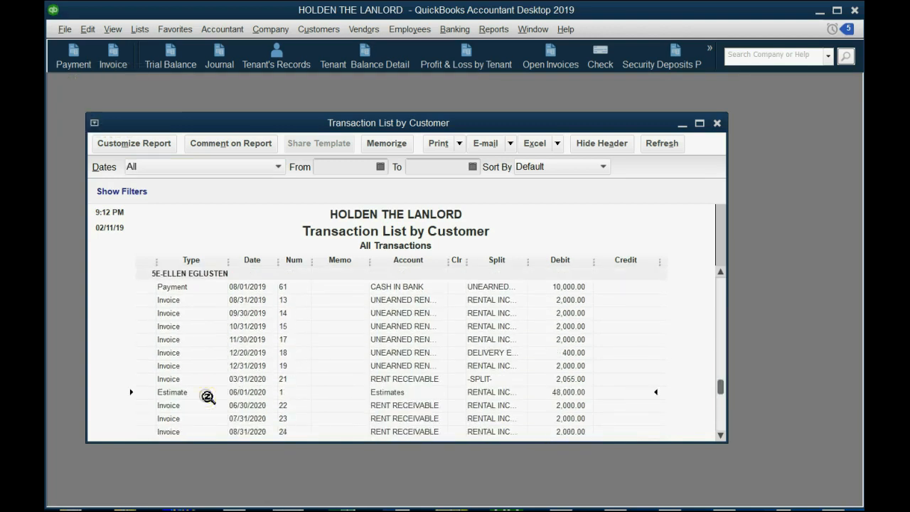
{"action": "left_click", "coordinate": [186, 287]}
{"action": "left_click", "coordinate": [178, 326]}
{"action": "left_click", "coordinate": [185, 289]}
Customize the report with a Name filter set to the unit 5E tenant under PEYTON PLACE
{"action": "left_click", "coordinate": [160, 144]}
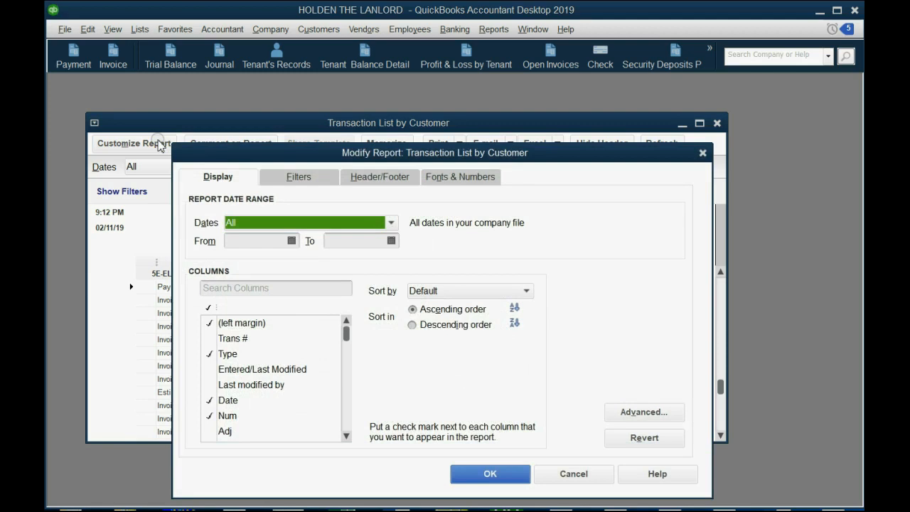
{"action": "left_click", "coordinate": [295, 178]}
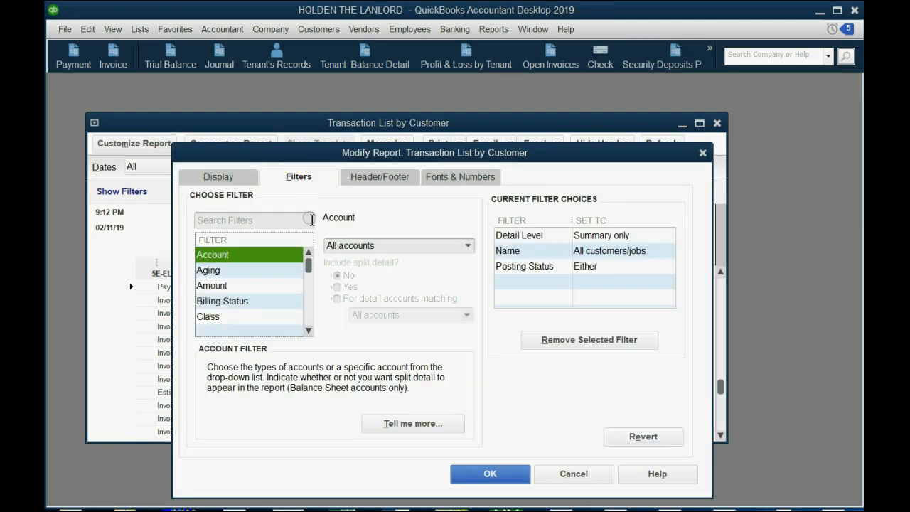
{"action": "left_click", "coordinate": [464, 231]}
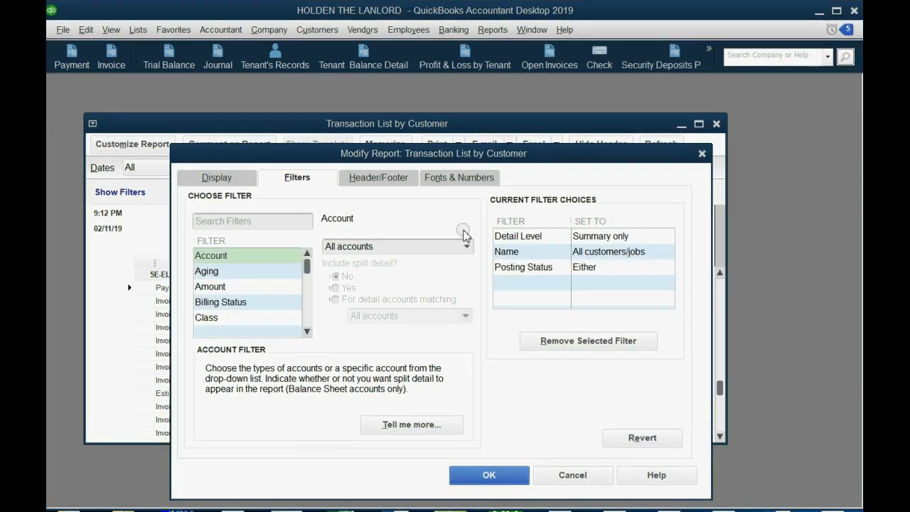
{"action": "left_click", "coordinate": [225, 288]}
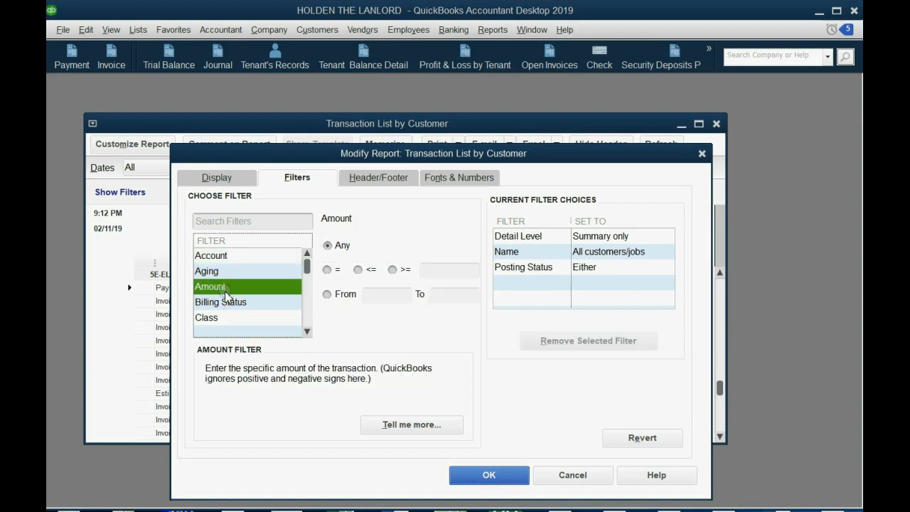
{"action": "key", "text": "n"}
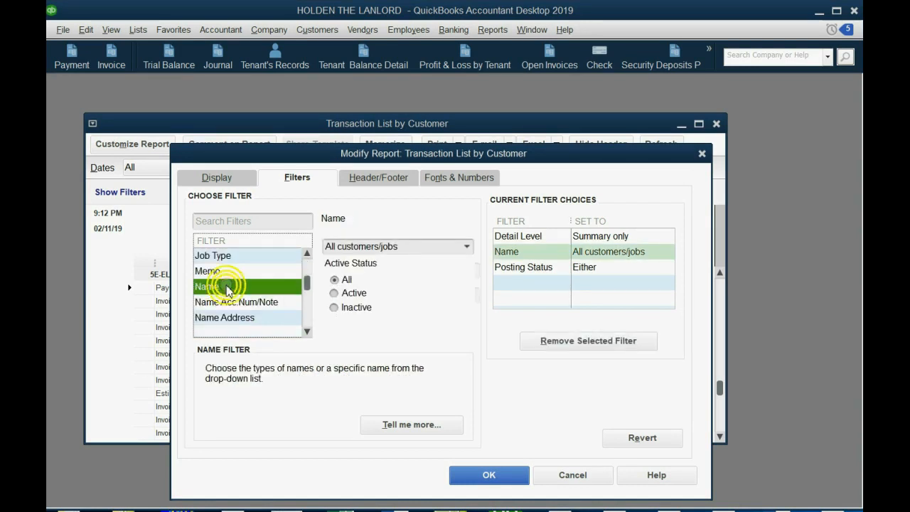
{"action": "left_click", "coordinate": [464, 249]}
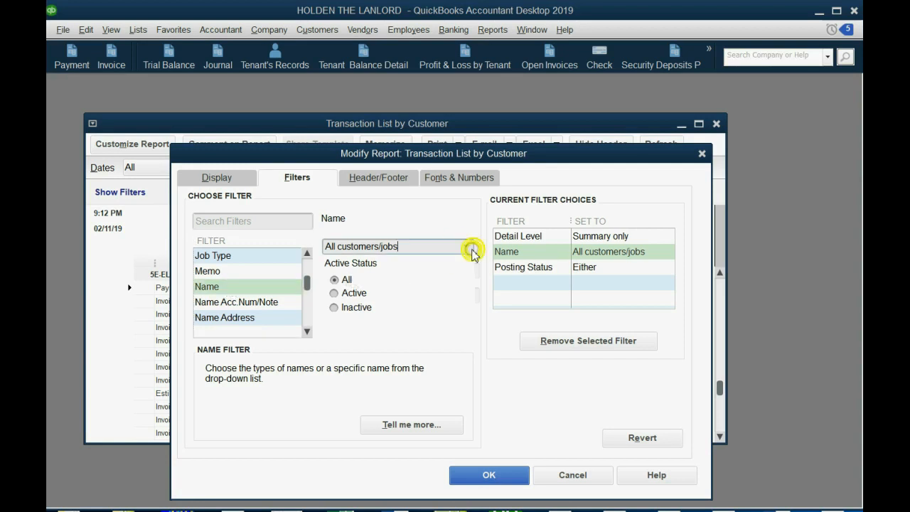
{"action": "left_click", "coordinate": [466, 249]}
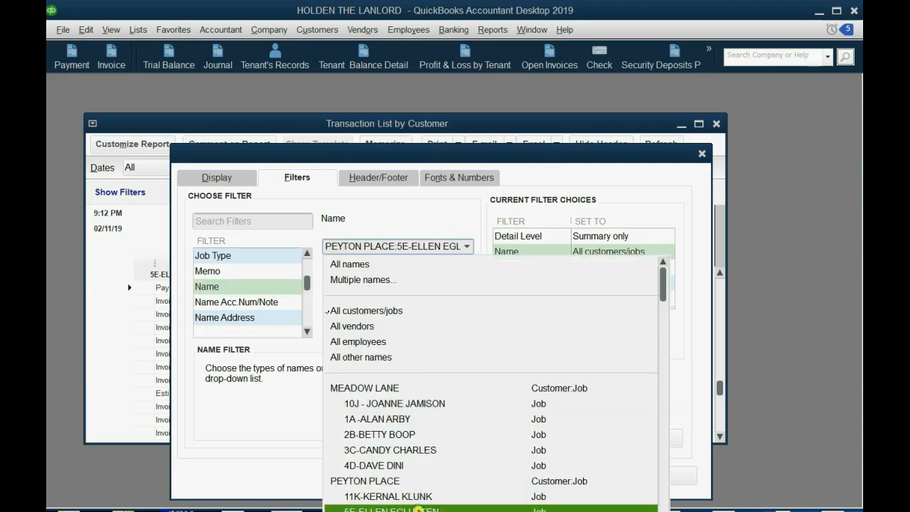
{"action": "left_click", "coordinate": [420, 508]}
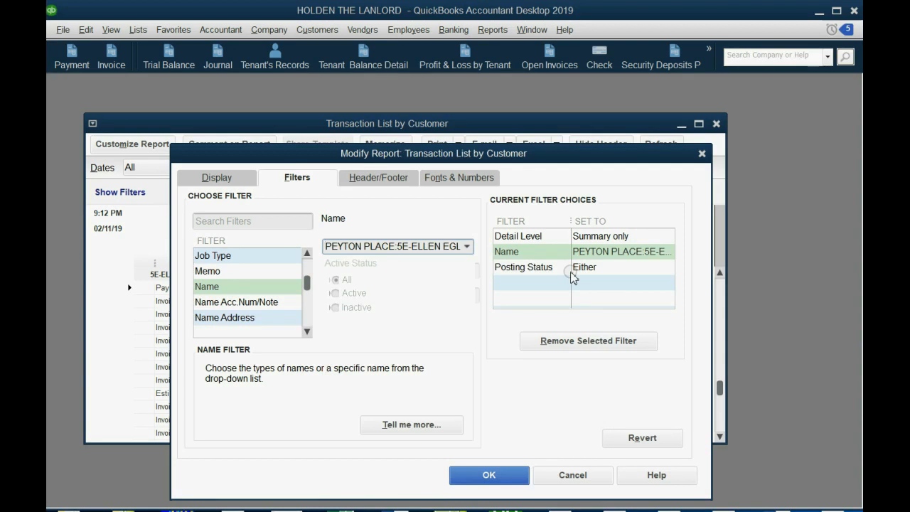
Add a TransactionType filter for multiple transaction types, selecting Invoice and Estimate
{"action": "left_click", "coordinate": [232, 320]}
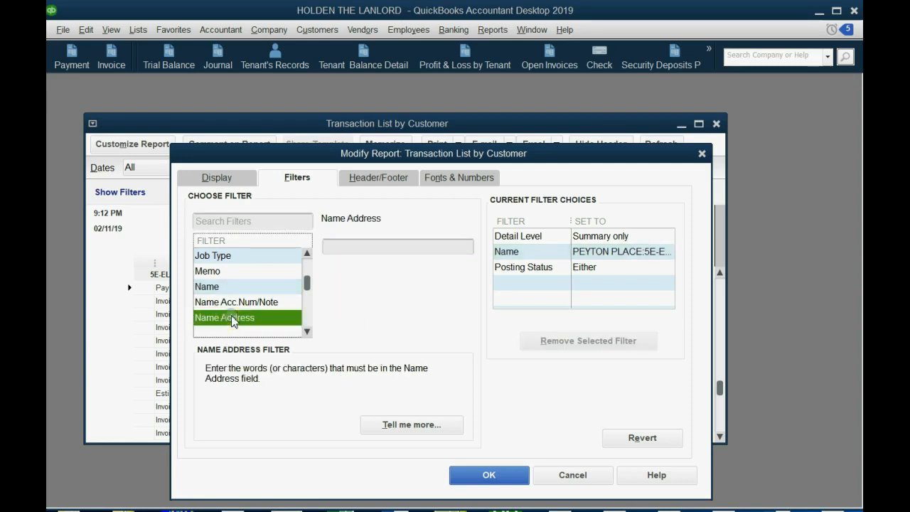
{"action": "key", "text": "t"}
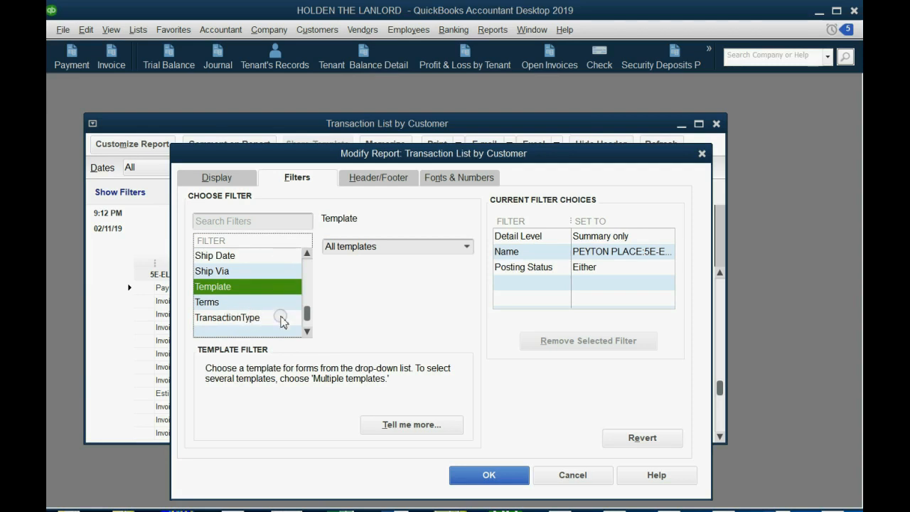
{"action": "left_click", "coordinate": [259, 324]}
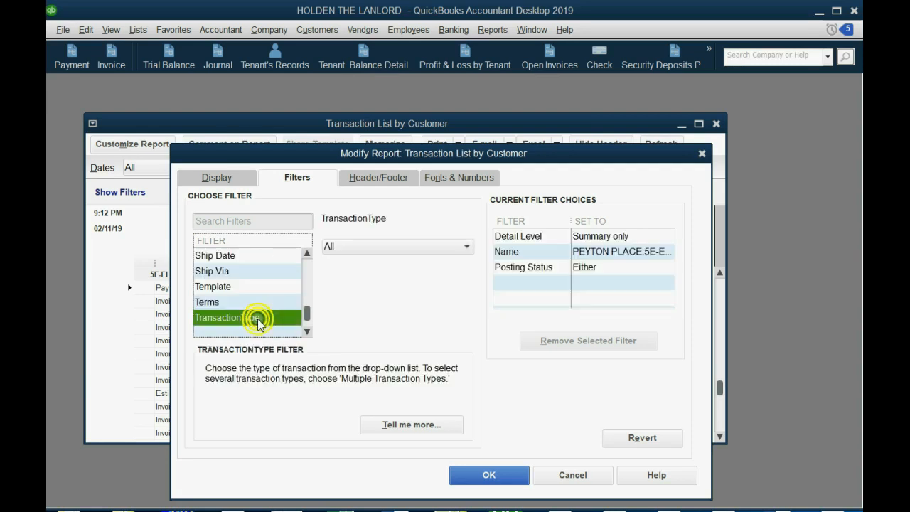
{"action": "left_click", "coordinate": [363, 246]}
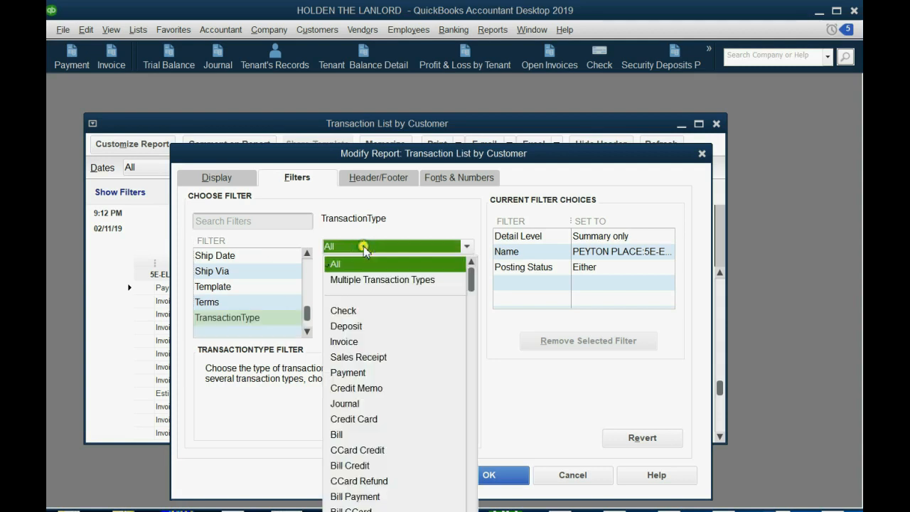
{"action": "left_click", "coordinate": [372, 281]}
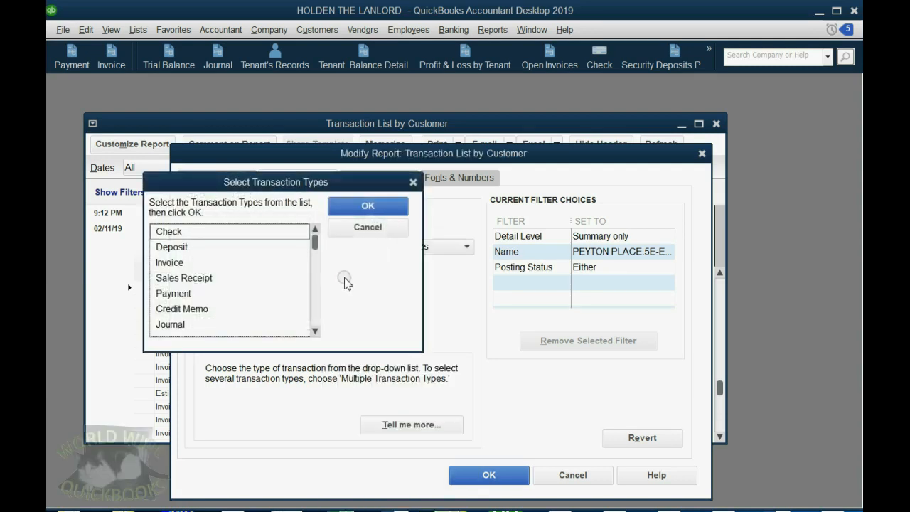
{"action": "left_click", "coordinate": [253, 262]}
{"action": "left_click_drag", "start_coordinate": [311, 244], "coordinate": [312, 313]}
{"action": "left_click", "coordinate": [257, 278]}
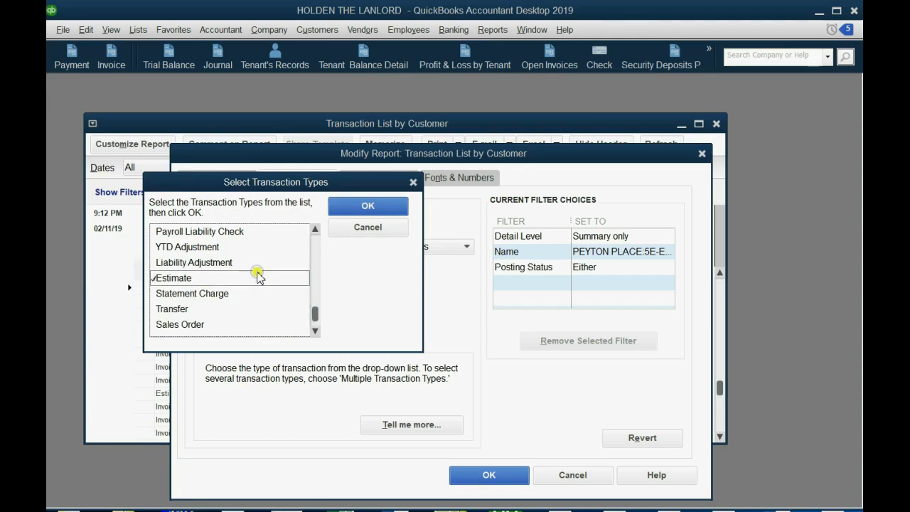
{"action": "left_click", "coordinate": [363, 207]}
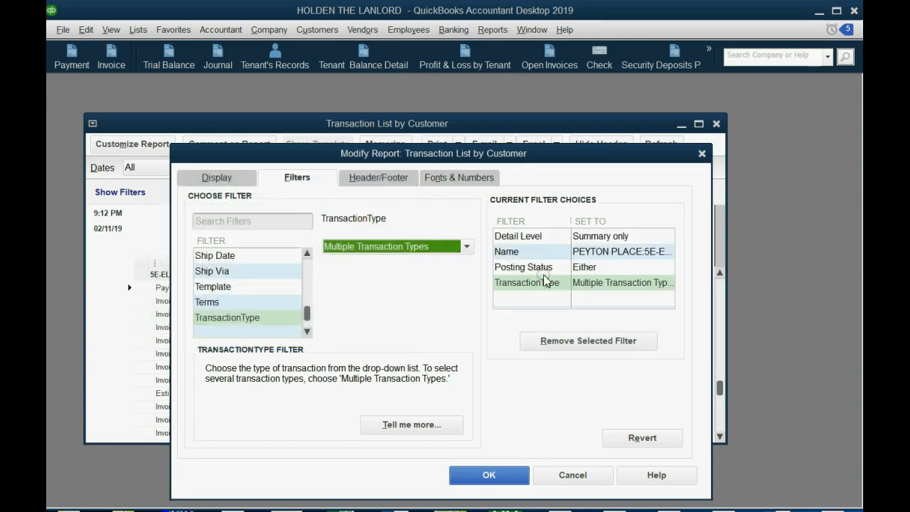
Check the Name and TransactionType filter choices, apply them to the report and enlarge its window
{"action": "left_click", "coordinate": [583, 254]}
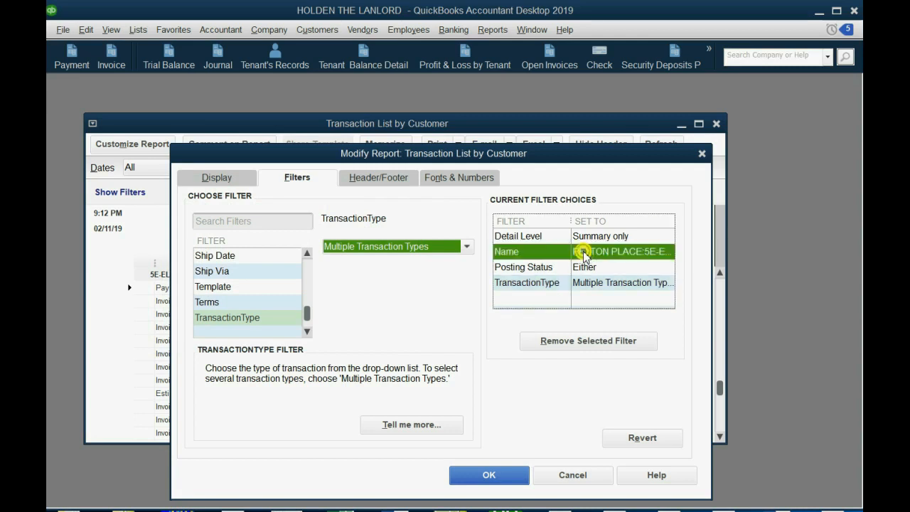
{"action": "left_click", "coordinate": [586, 286]}
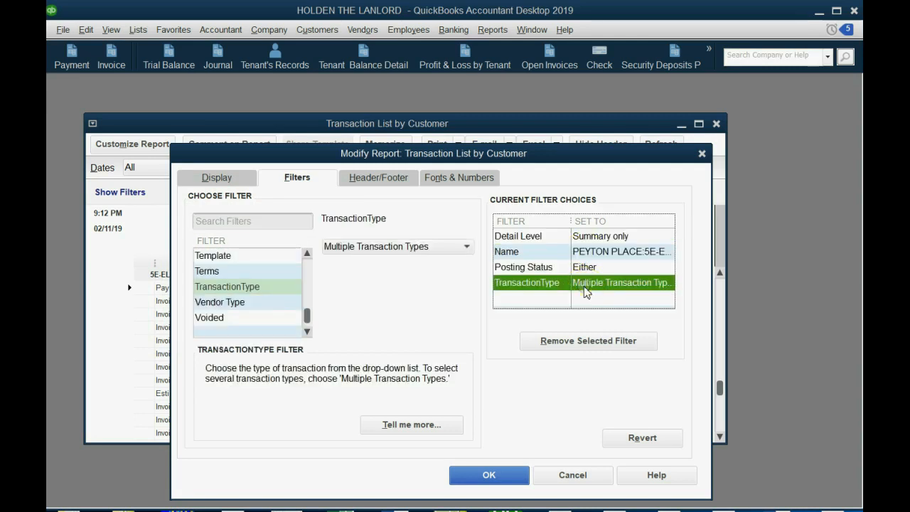
{"action": "left_click", "coordinate": [504, 473]}
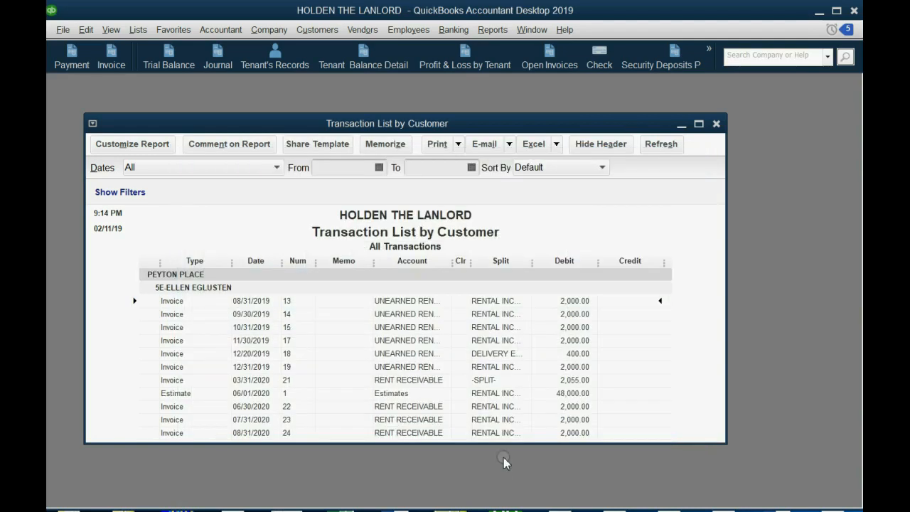
{"action": "left_click_drag", "start_coordinate": [503, 443], "coordinate": [503, 502]}
Compare the 06/01/2020 estimate with the invoices dated before and after it in the filtered report
{"action": "left_click", "coordinate": [193, 394]}
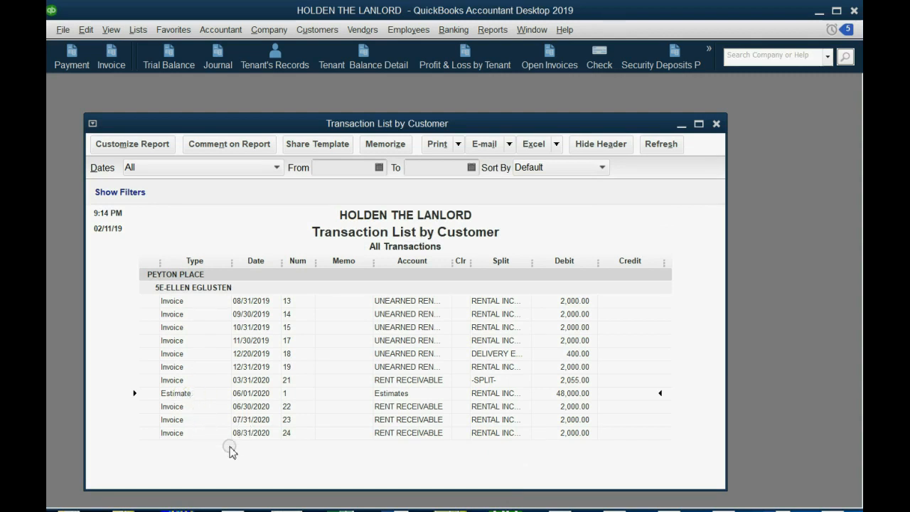
{"action": "left_click", "coordinate": [182, 367]}
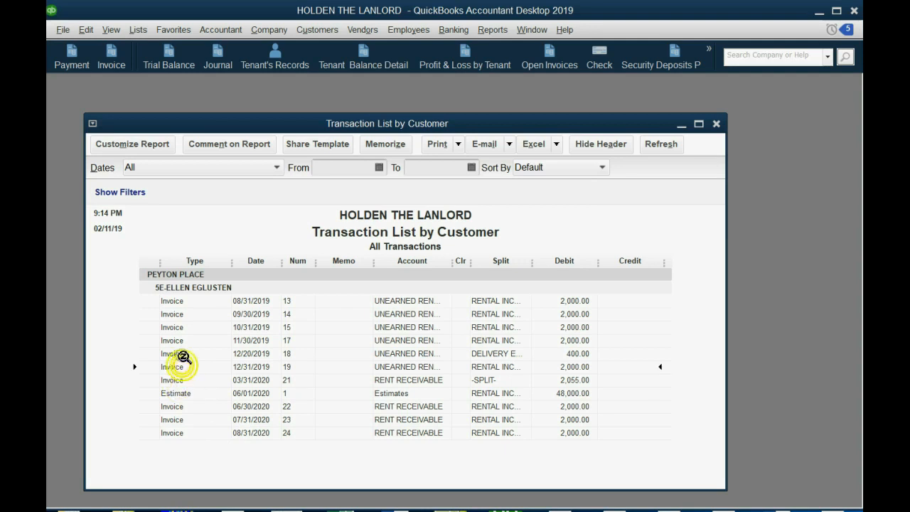
{"action": "left_click_drag", "start_coordinate": [184, 357], "coordinate": [175, 300]}
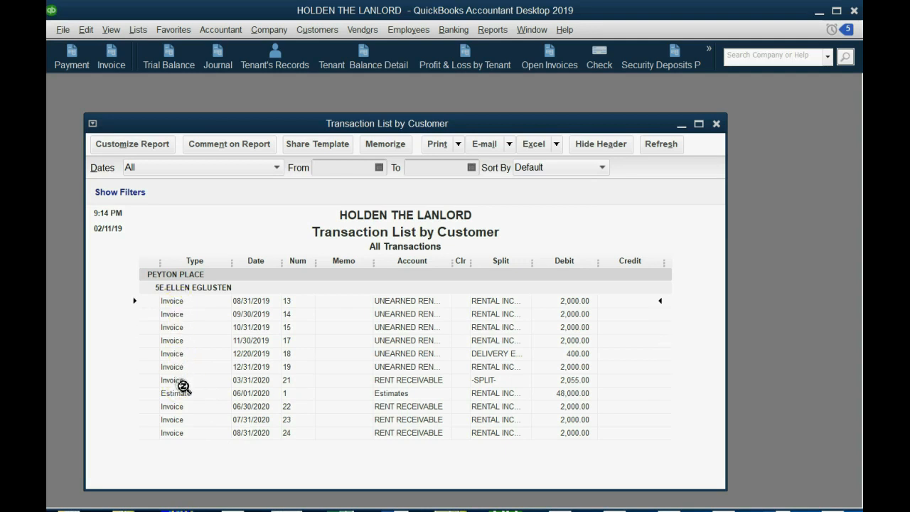
{"action": "left_click_drag", "start_coordinate": [184, 387], "coordinate": [176, 313]}
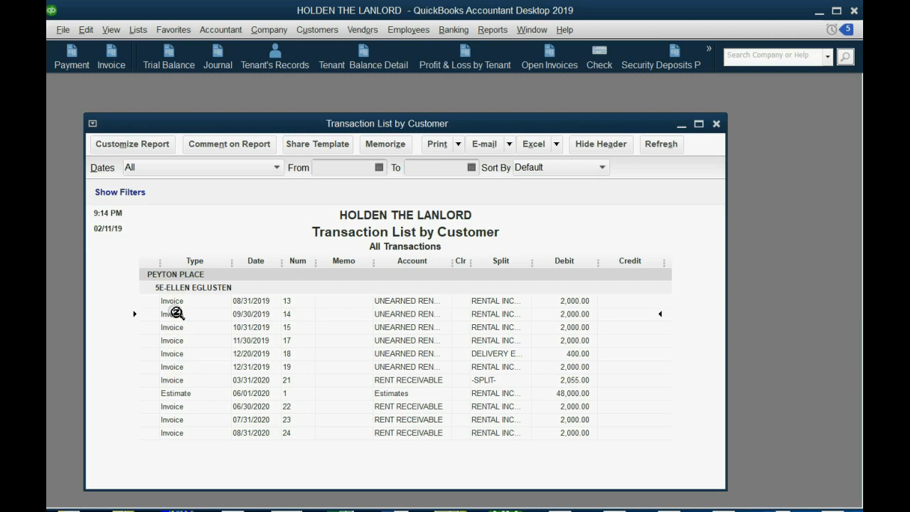
{"action": "left_click", "coordinate": [254, 407]}
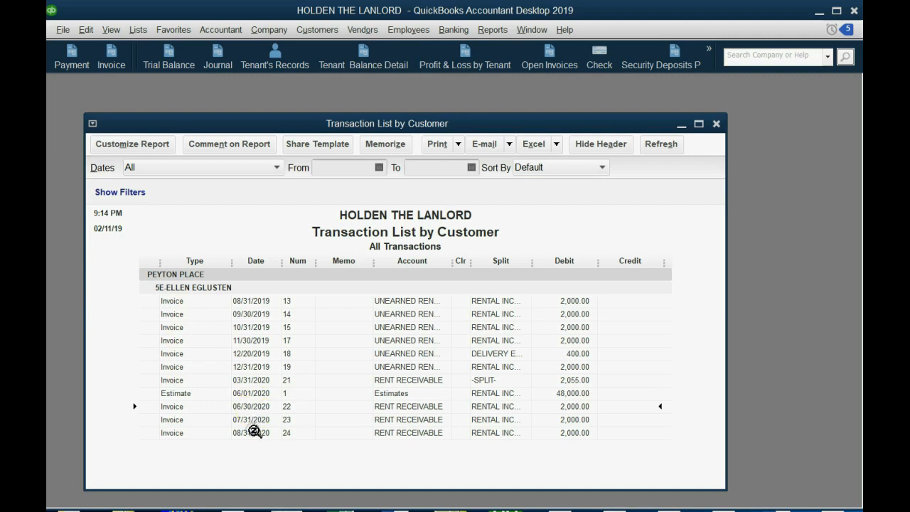
{"action": "left_click", "coordinate": [254, 431]}
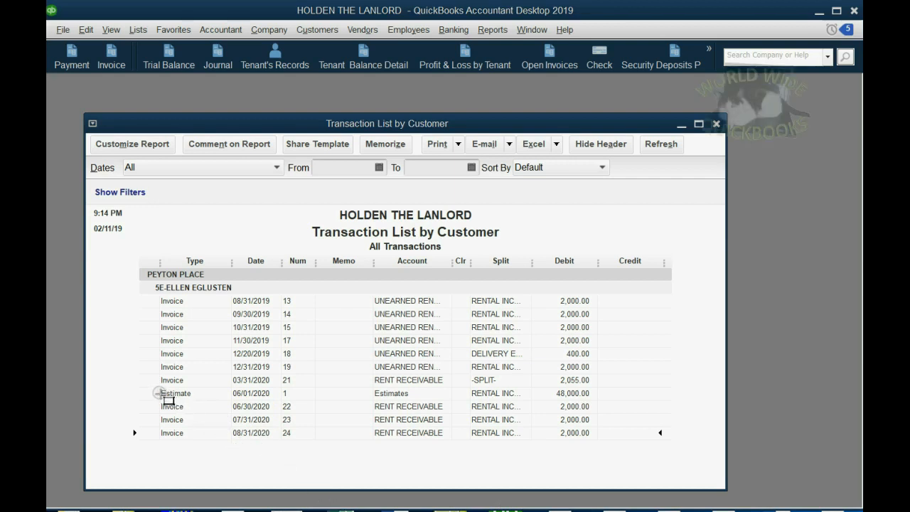
{"action": "mouse_move", "coordinate": [158, 388]}
{"action": "left_mouse_down"}
{"action": "mouse_move", "coordinate": [354, 453]}
{"action": "mouse_move", "coordinate": [610, 452]}
{"action": "left_mouse_up"}
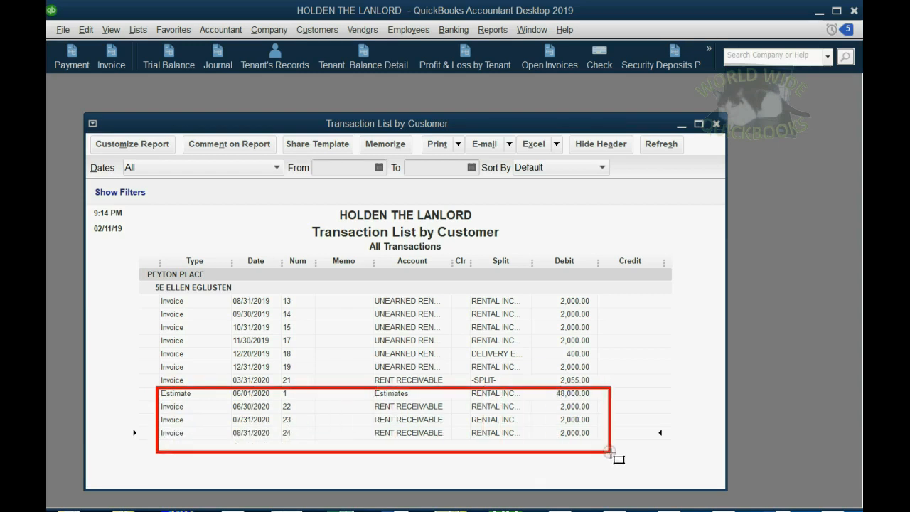